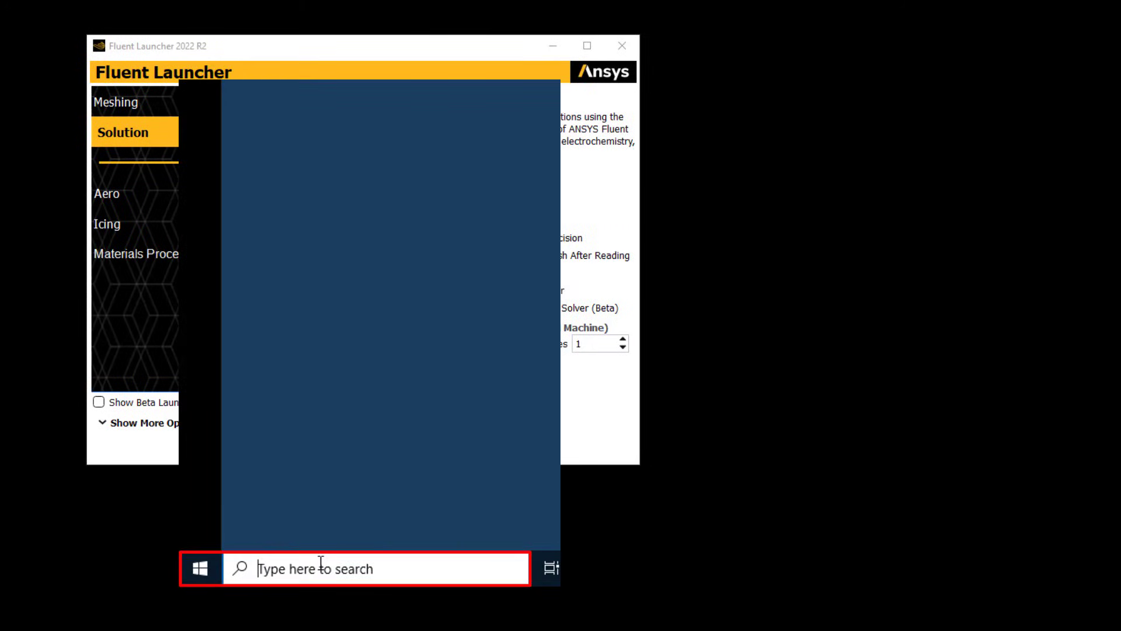
Start the Fluent Launcher in the Solution workspace and list the Enterprise, Premium and Pro capability levels
type("apps")
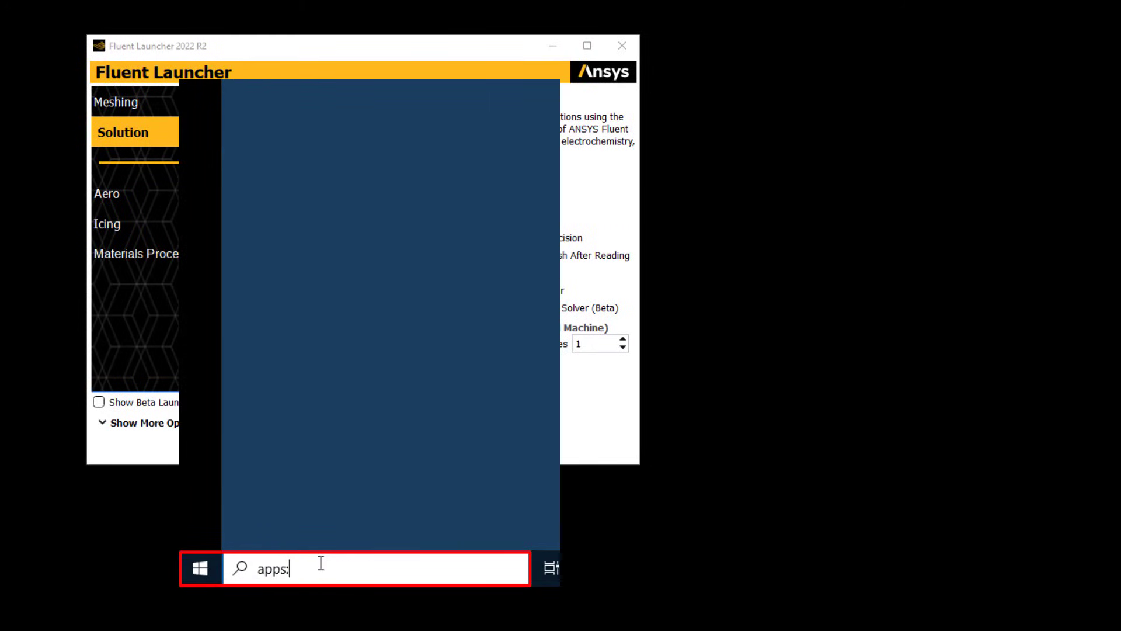
type(":flu")
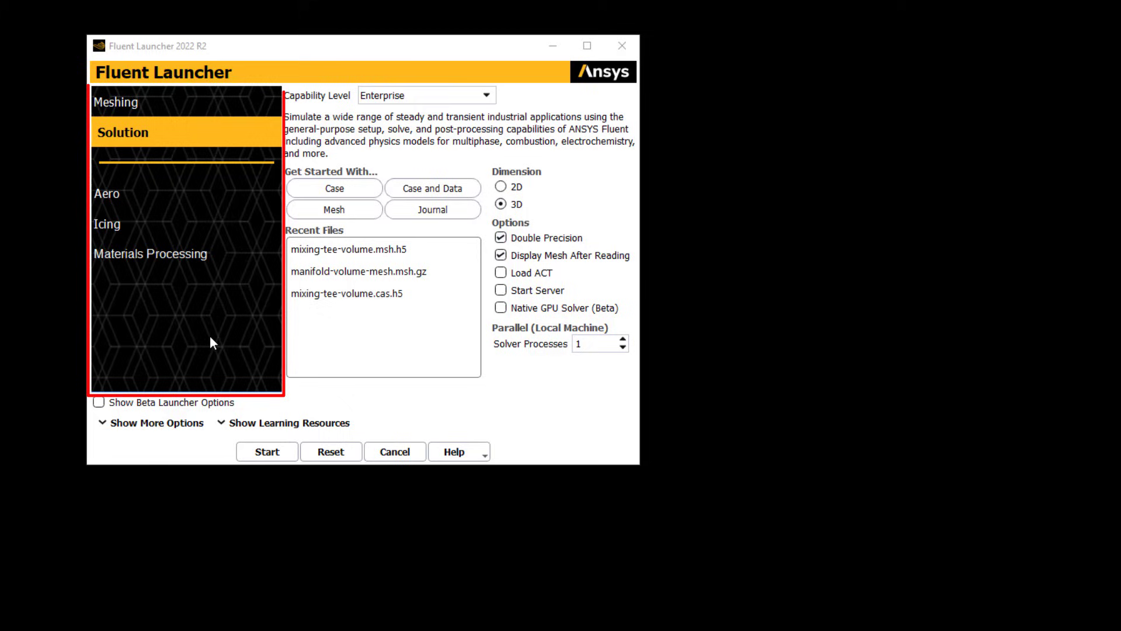
left_click(225, 141)
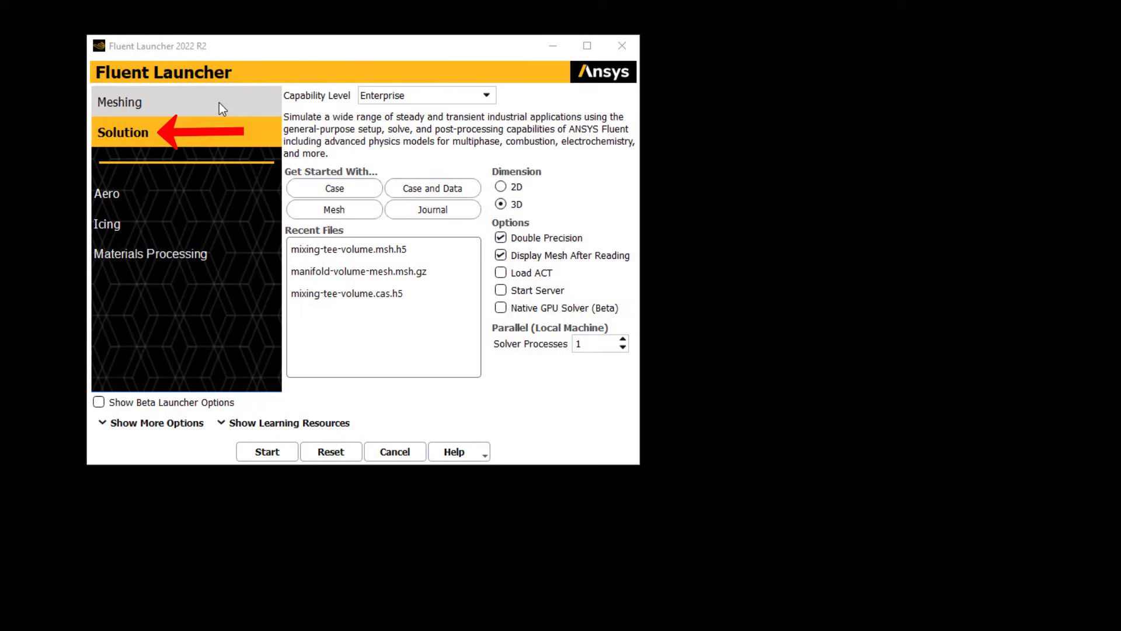
left_click(221, 135)
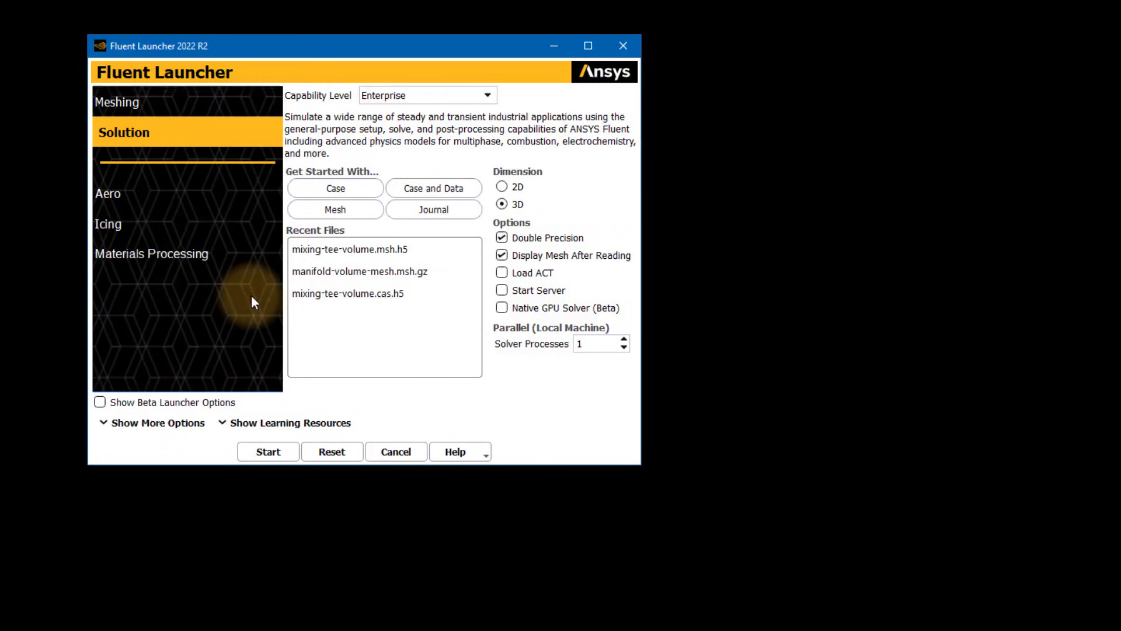
left_click(487, 97)
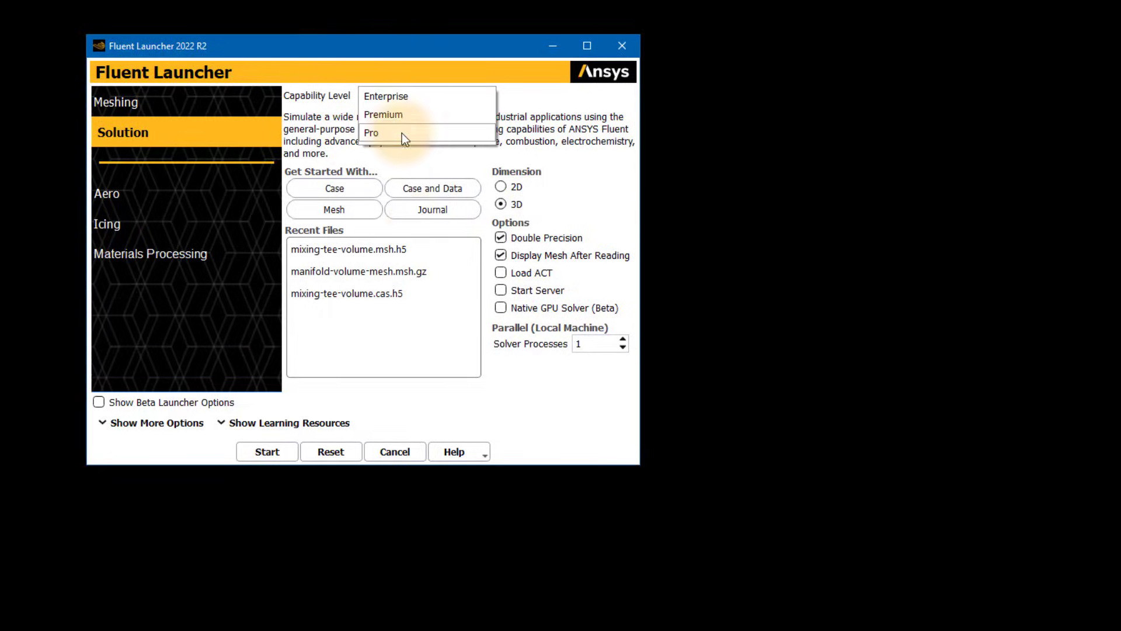
Keep Enterprise, widen the launcher, and show the extra launch options and learning resources links
left_click(103, 429)
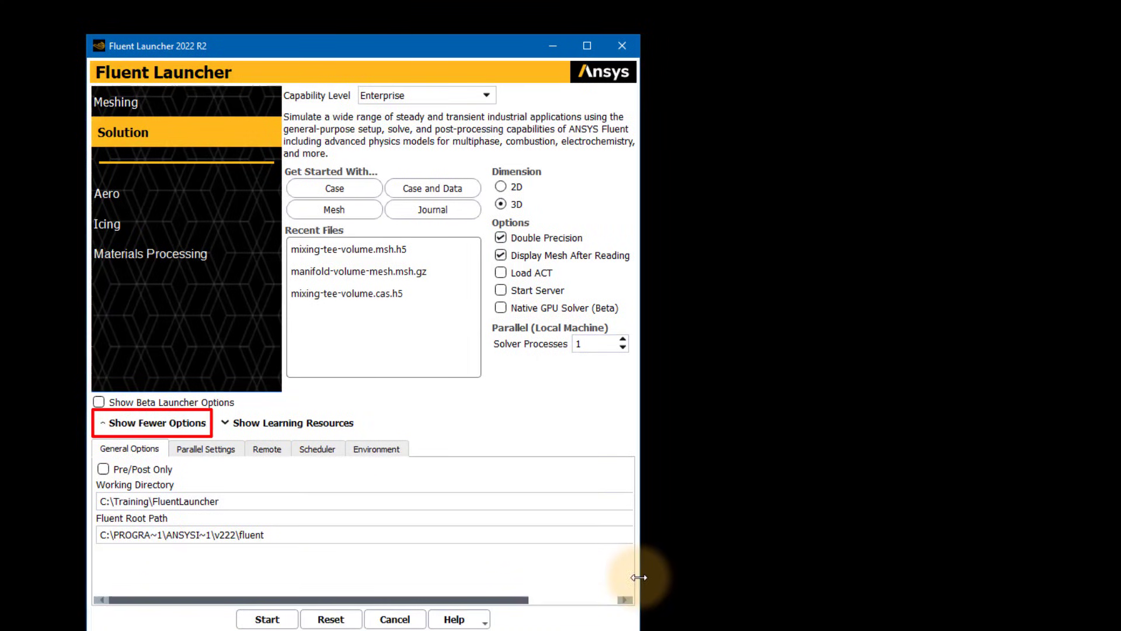
left_click_drag(640, 581, 824, 601)
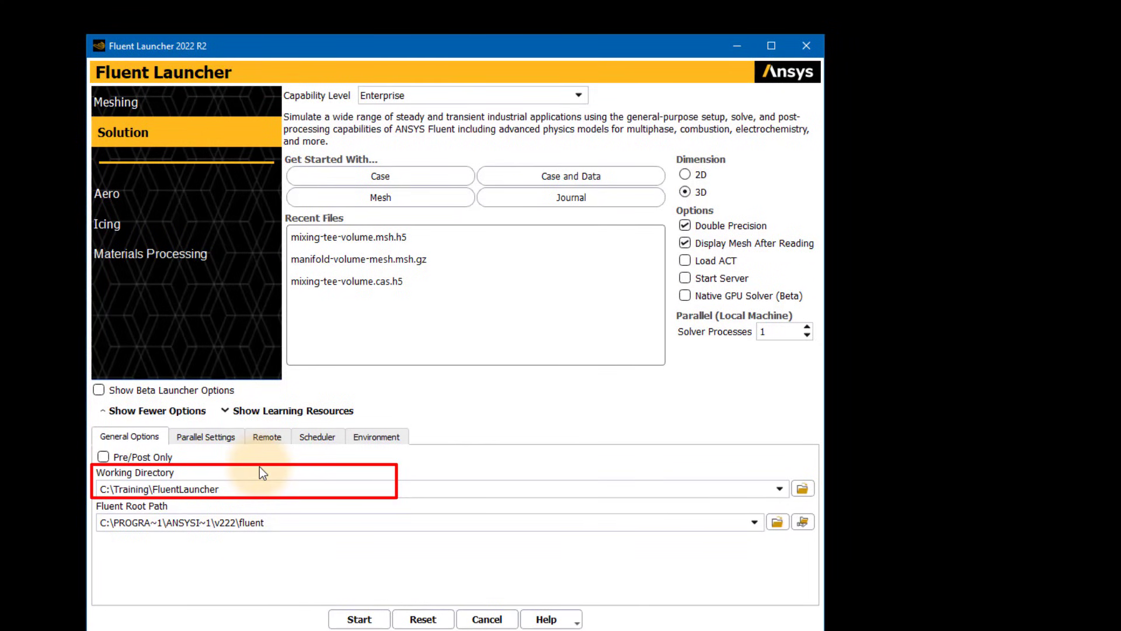
left_click(228, 412)
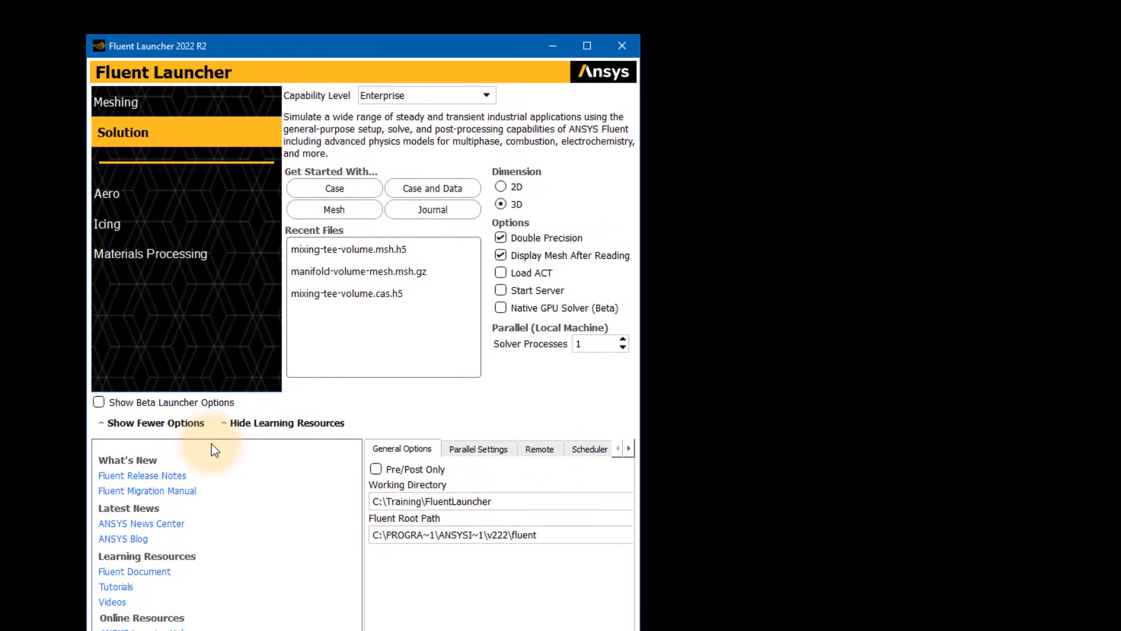
Hide the learning links and extra options, then choose recent file mixing-tee-volume.msh.h5
left_click(227, 424)
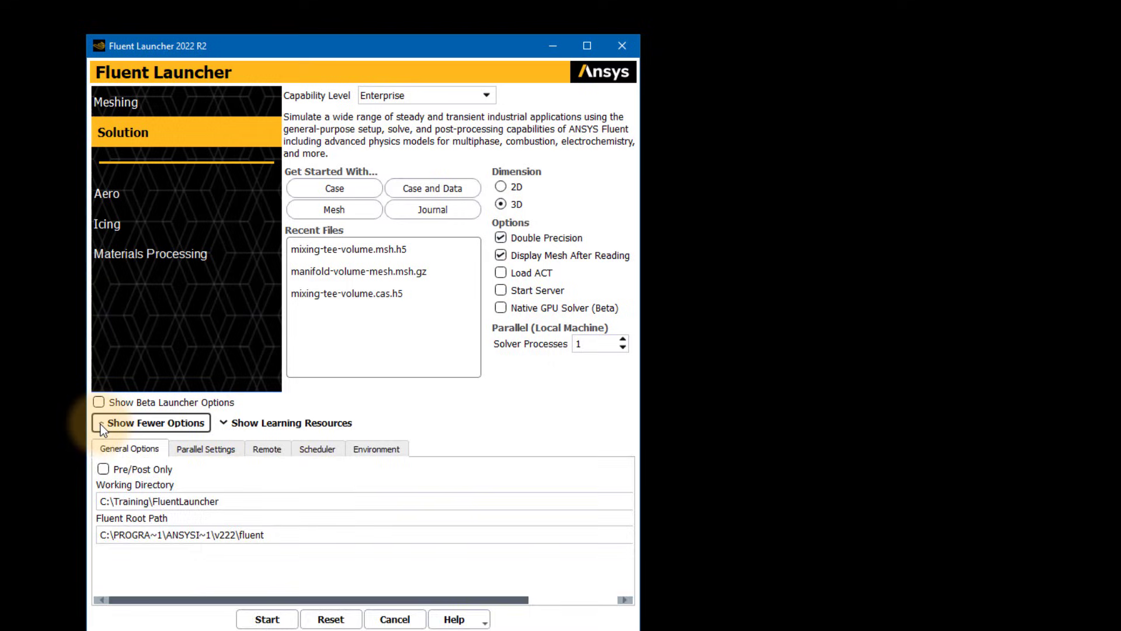
left_click(101, 424)
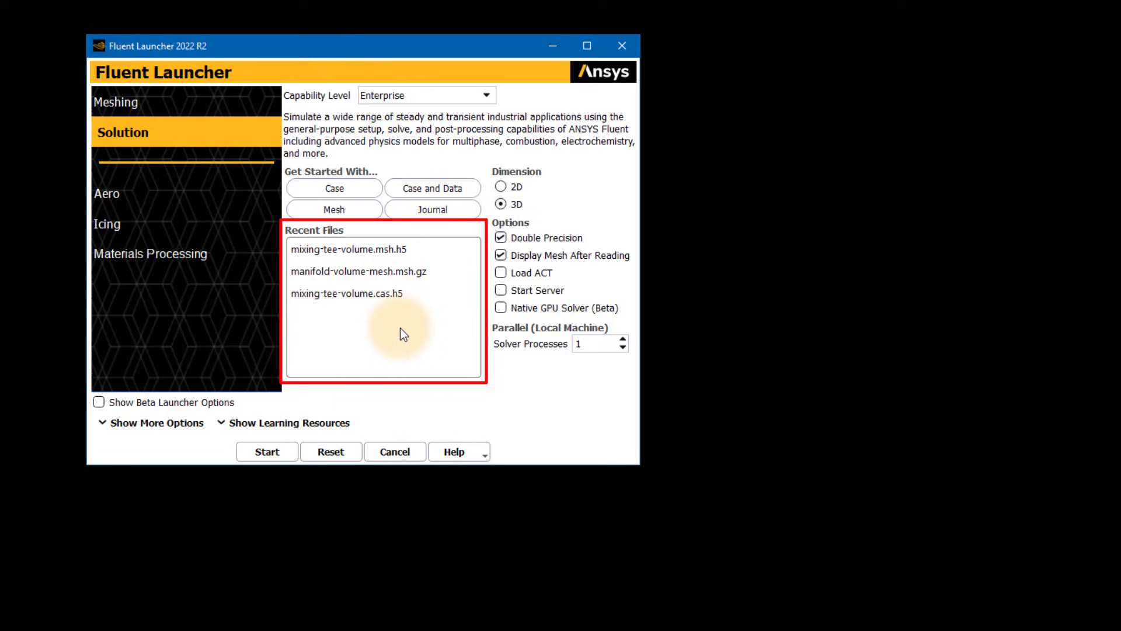
left_click(365, 251)
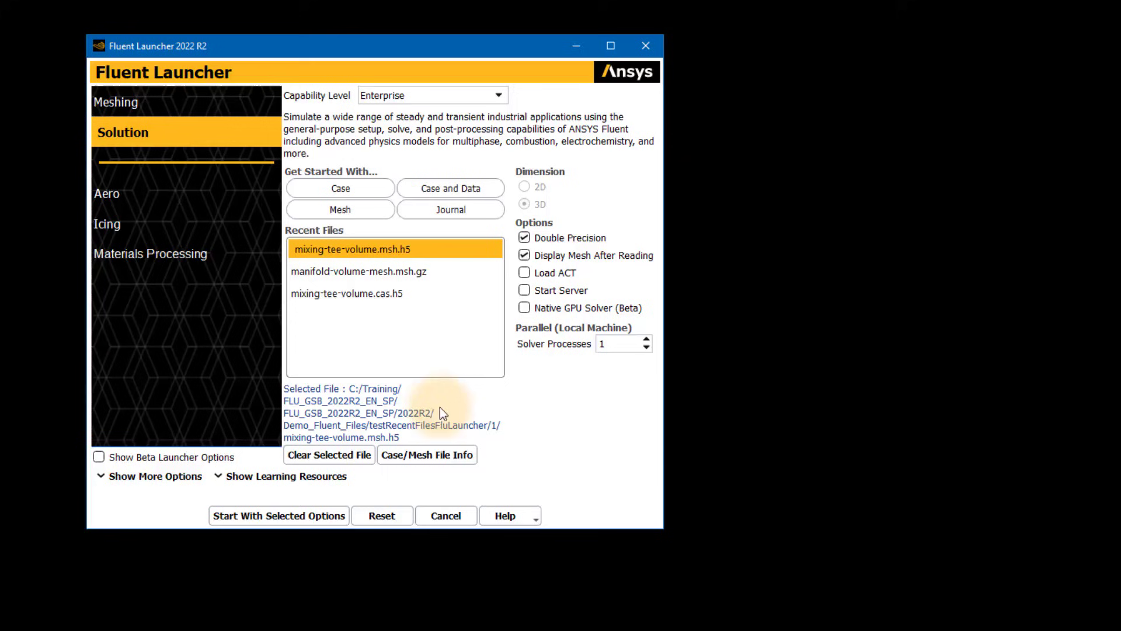
right_click(446, 331)
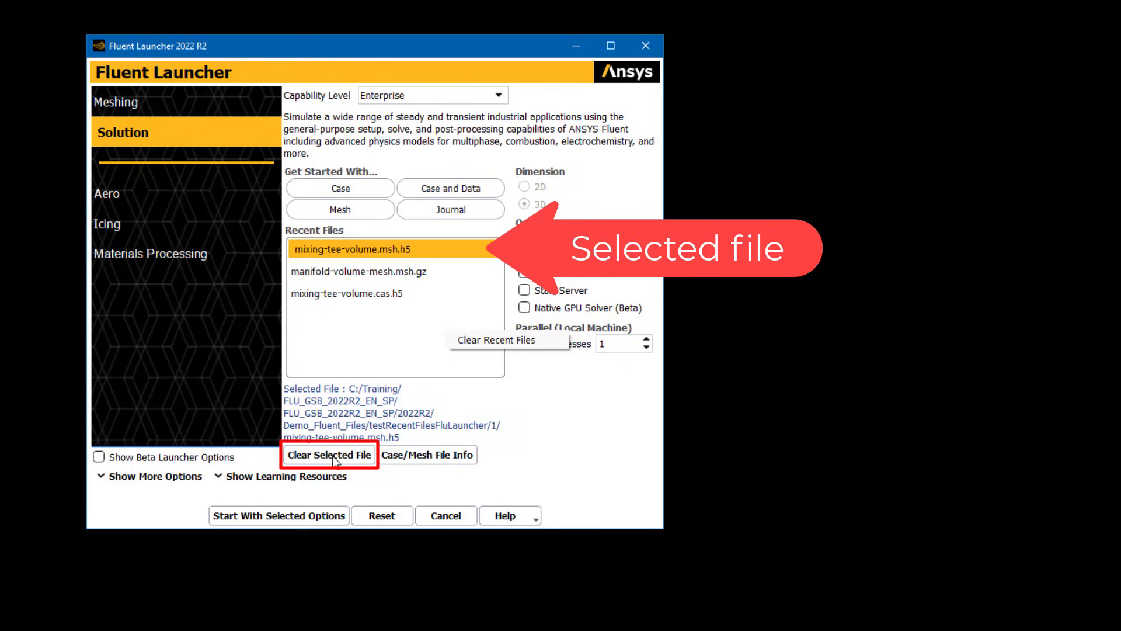
left_click(336, 461)
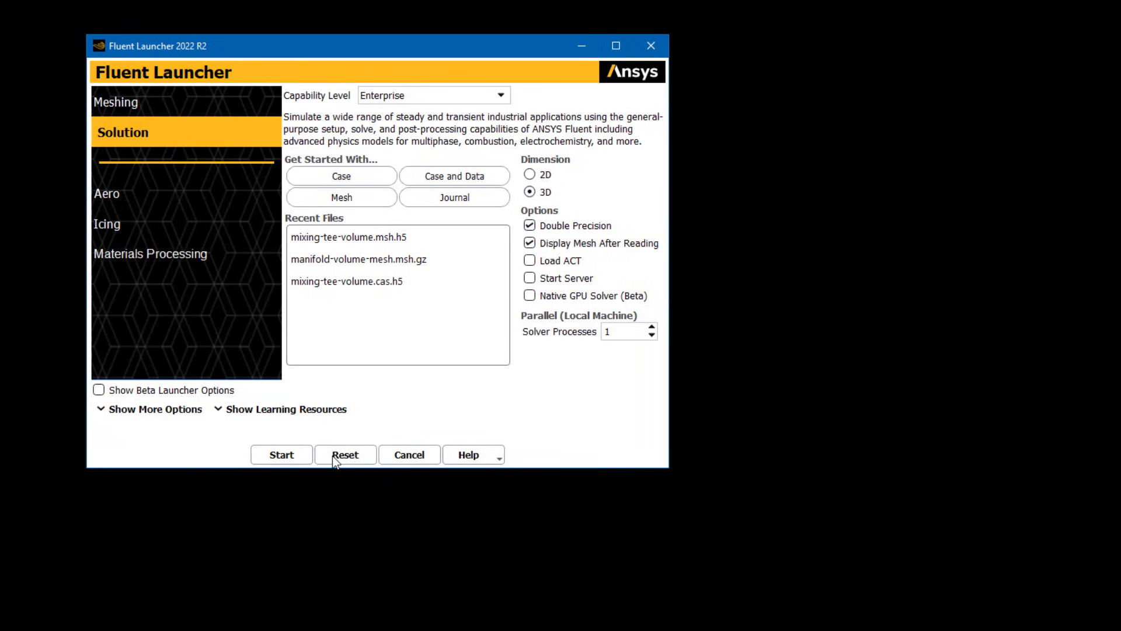
left_click(390, 242)
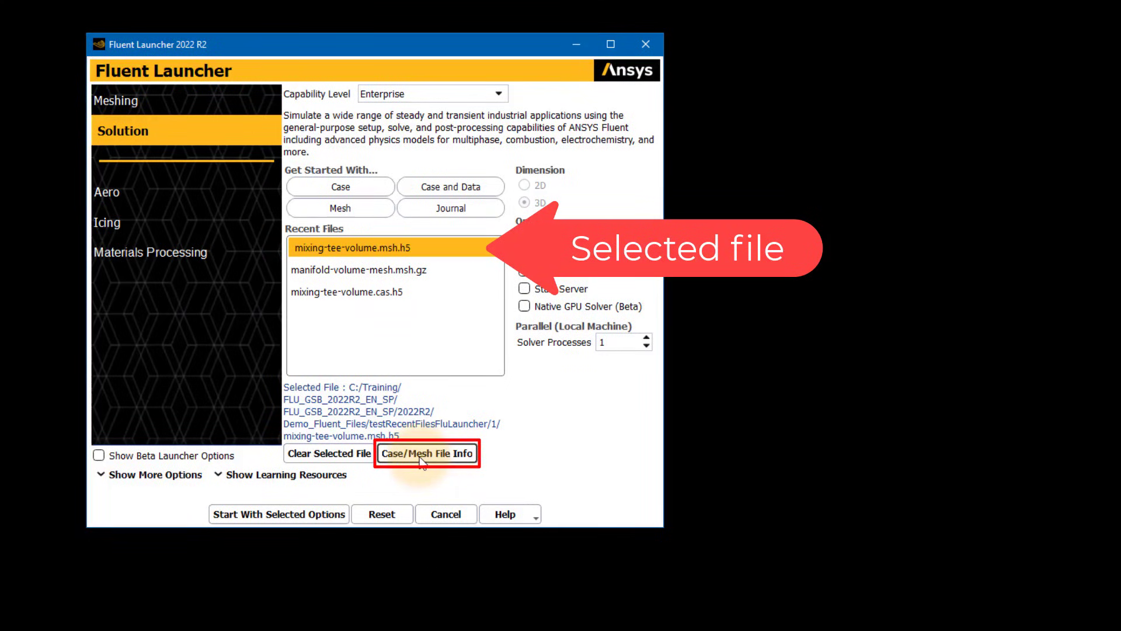
left_click(421, 456)
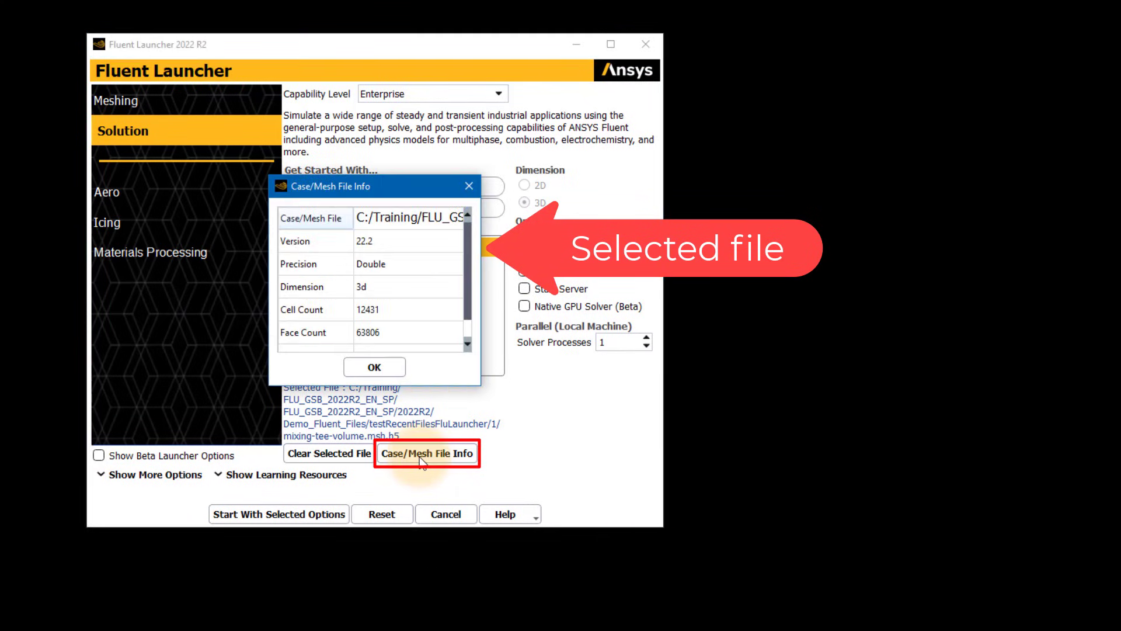
left_click_drag(478, 380, 515, 435)
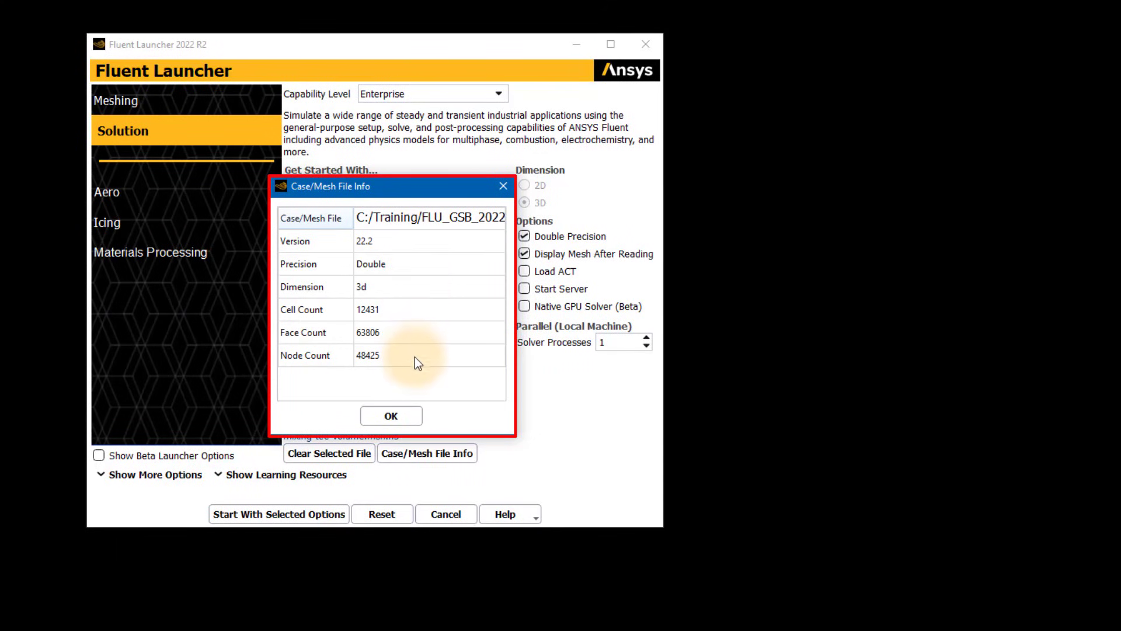
left_click(398, 416)
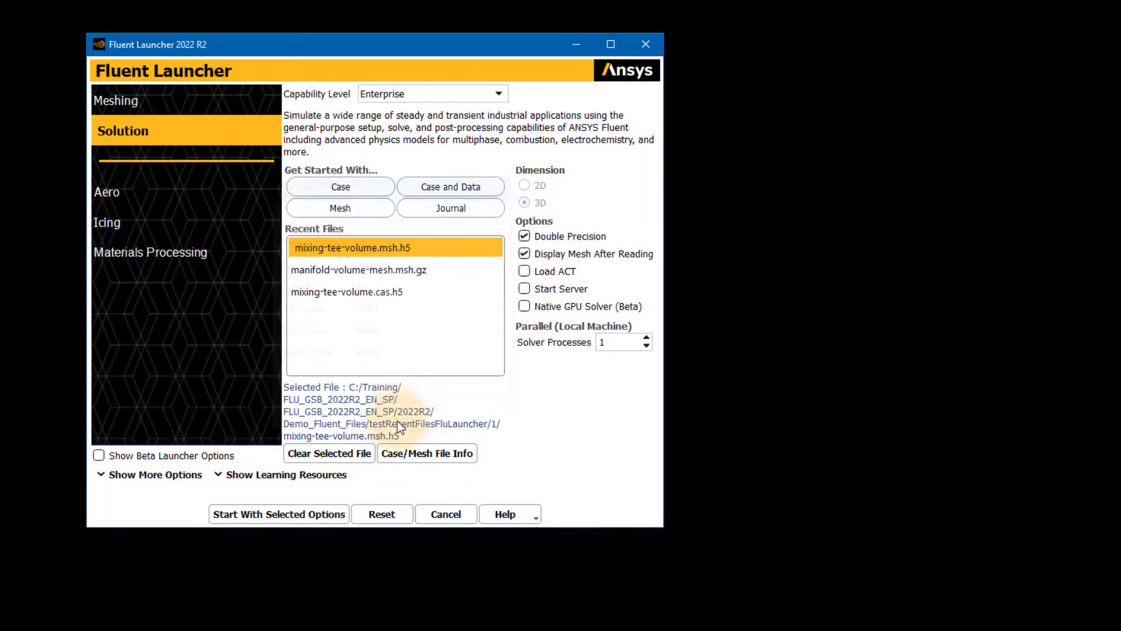
Clear the selected mixing-tee recent file and choose 2D as the dimension
left_click(357, 456)
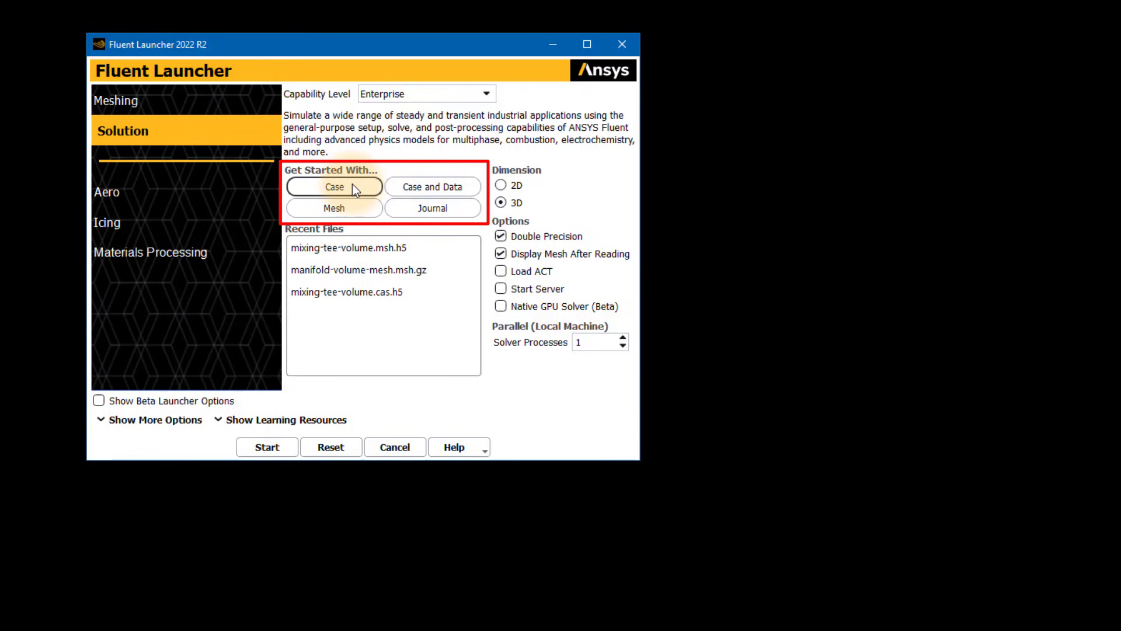
left_click(427, 185)
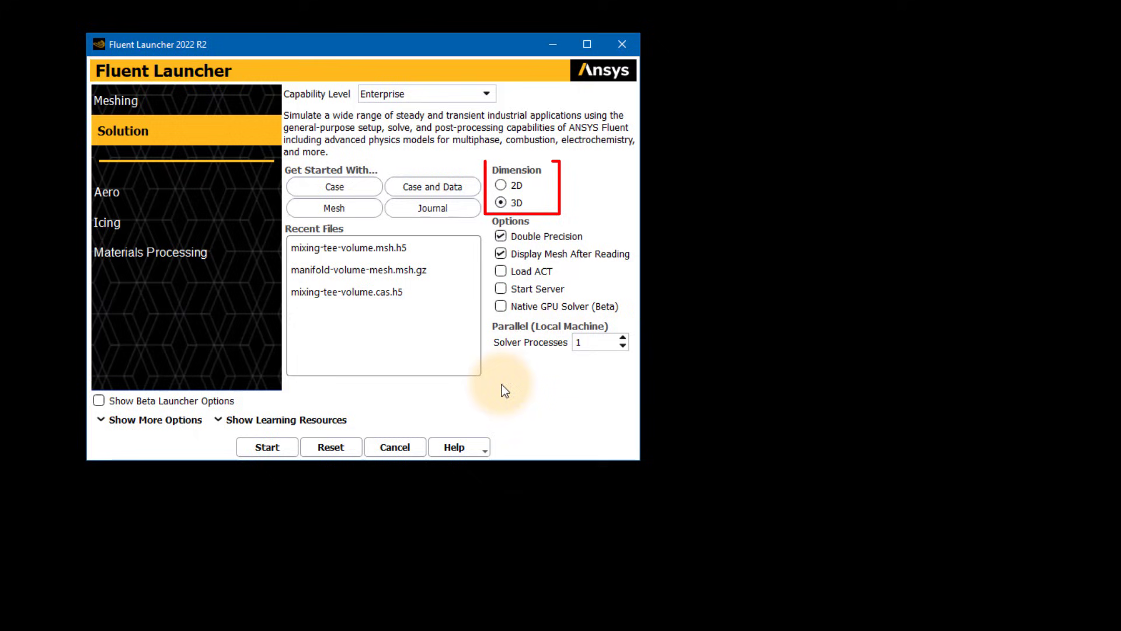
Choose 3D under Dimension in the launcher
left_click(514, 206)
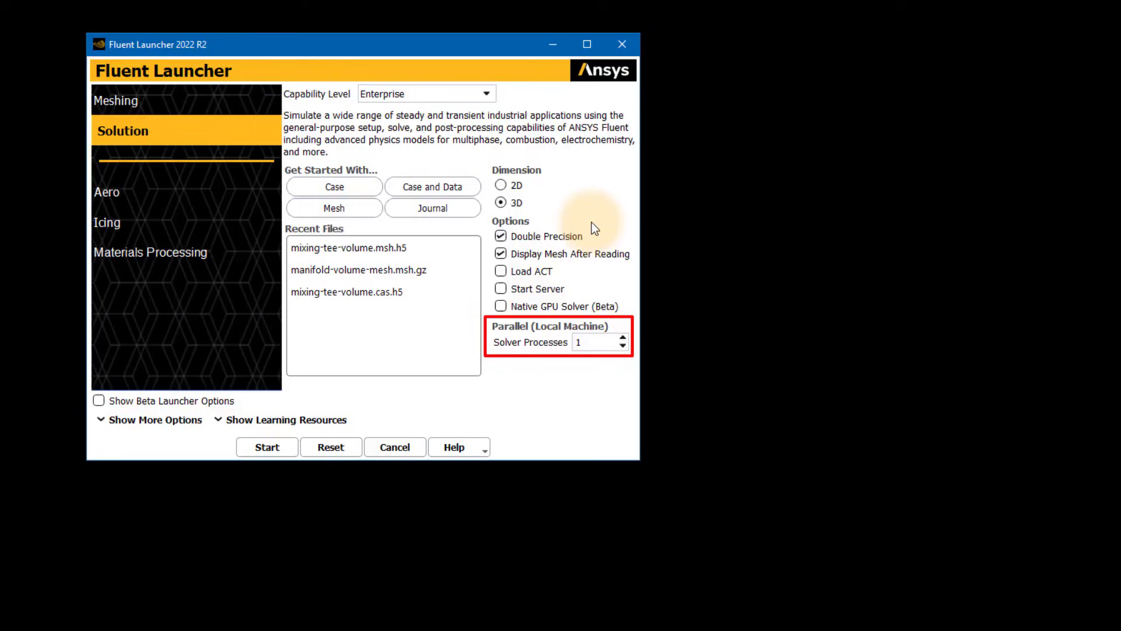
Change the Solver Processes value from 1 to 4
left_click(597, 344)
key("BackSpace")
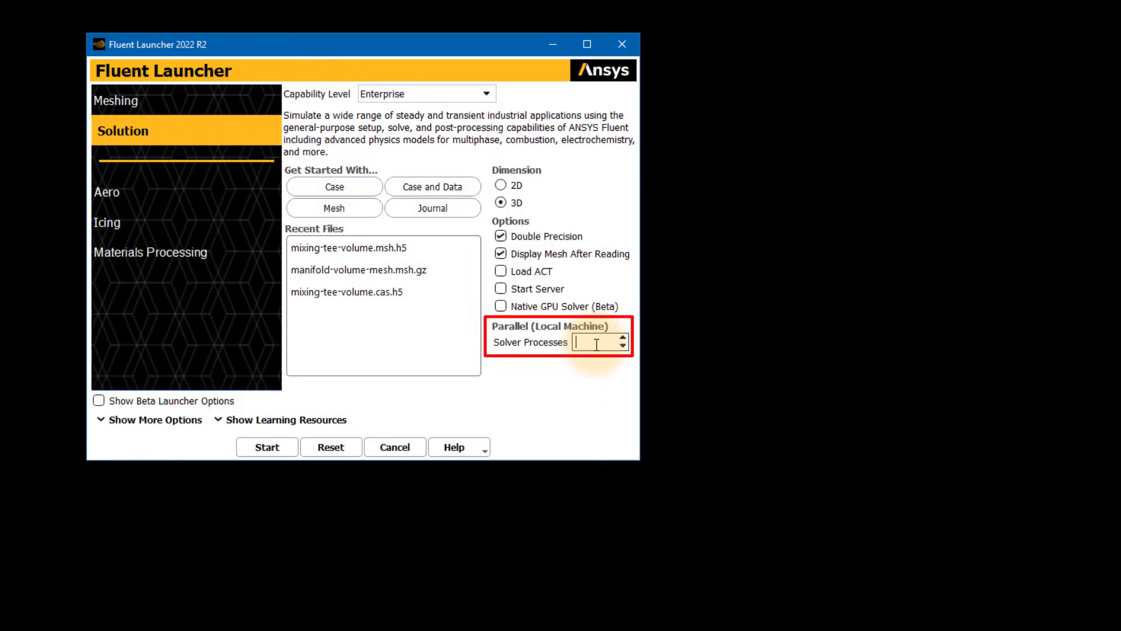
type("4")
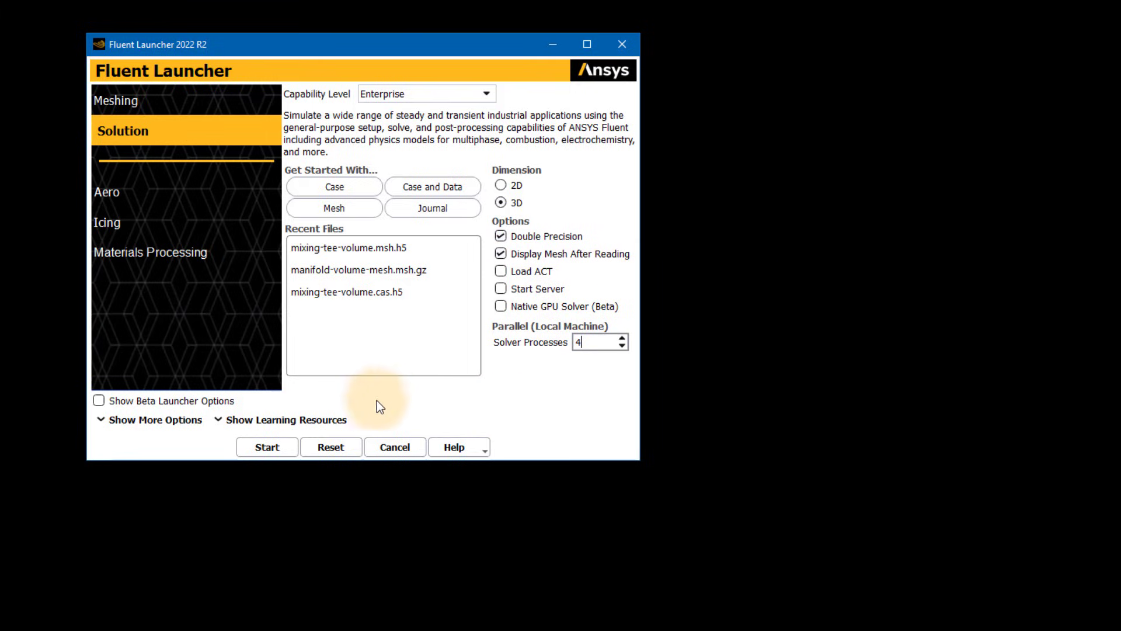
Start Fluent as a 3D double-precision parallel session with 4 processes
left_click(254, 449)
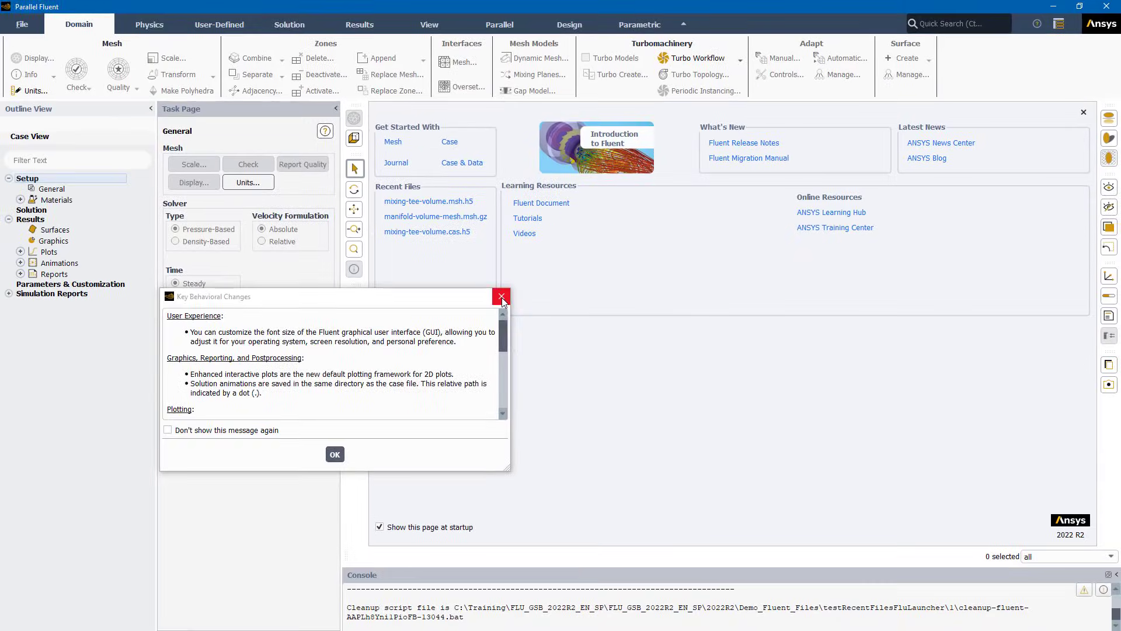
Close the Key Behavioral Changes dialog to reveal the start page
left_click(503, 297)
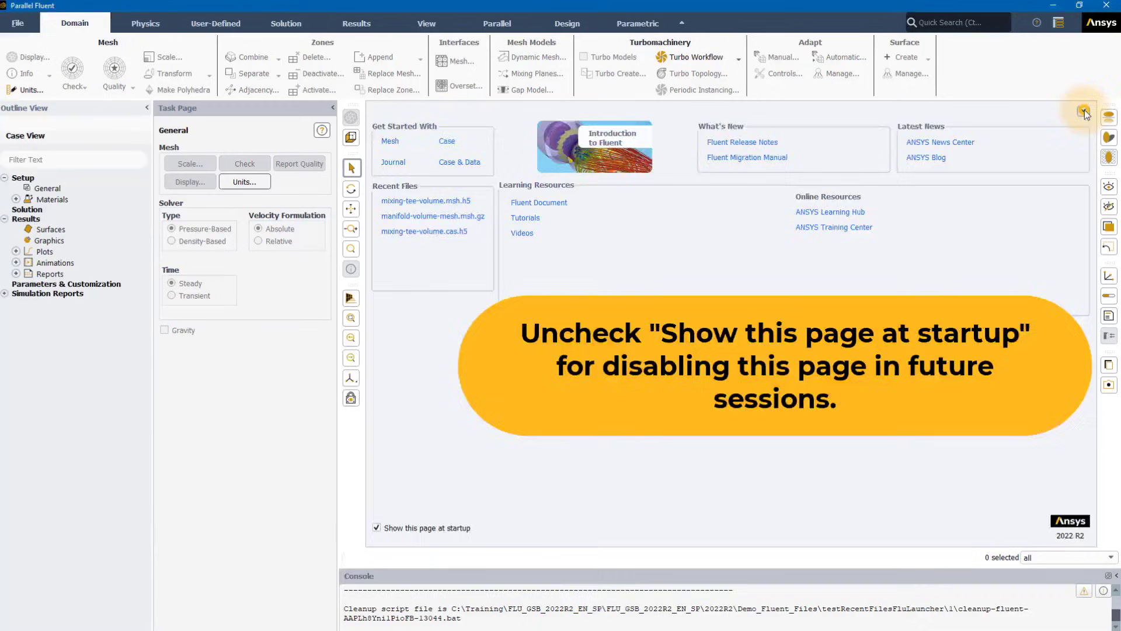
Close the Fluent start page to show the General setup page
left_click(1087, 110)
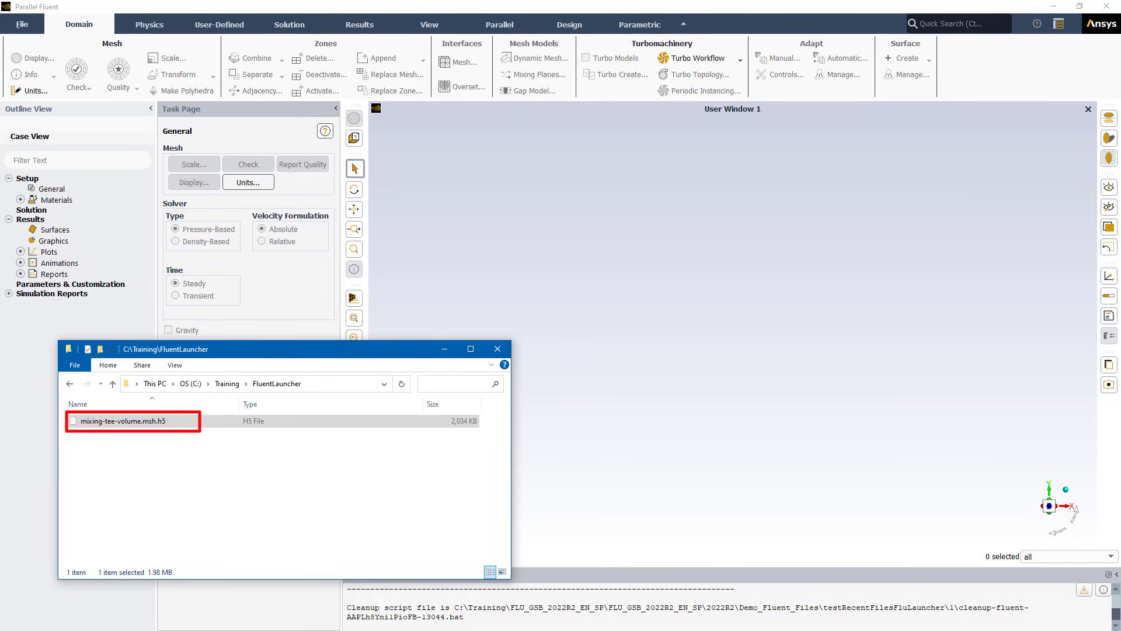
Drag mixing-tee-volume.msh.h5 from Explorer into the graphics window, then minimize Explorer
left_click(159, 421)
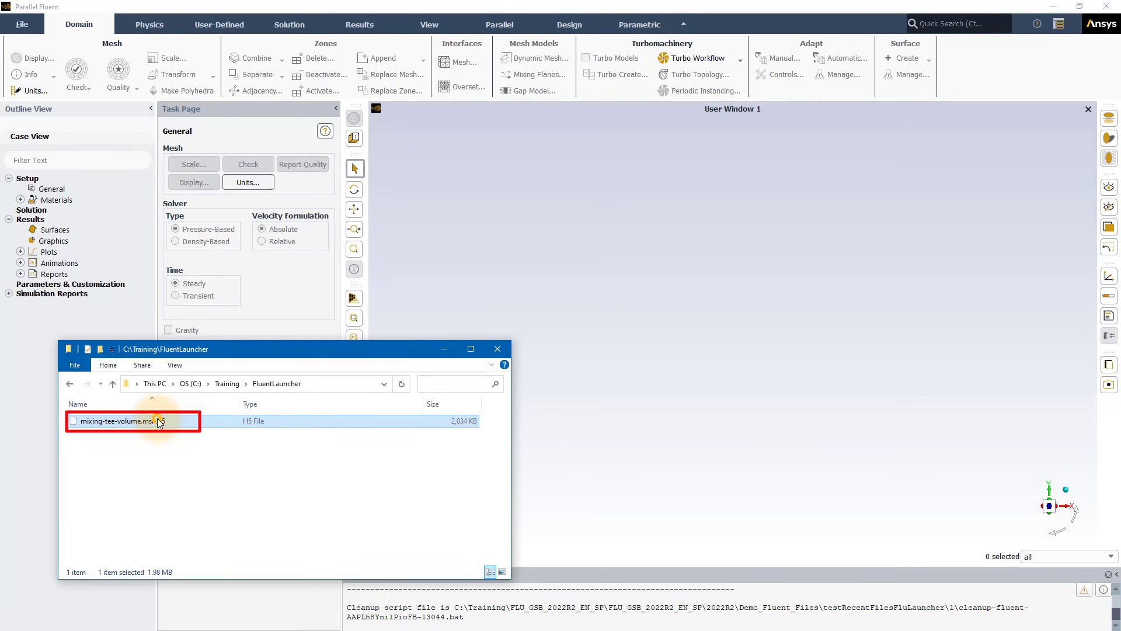
left_click_drag(158, 421, 550, 290)
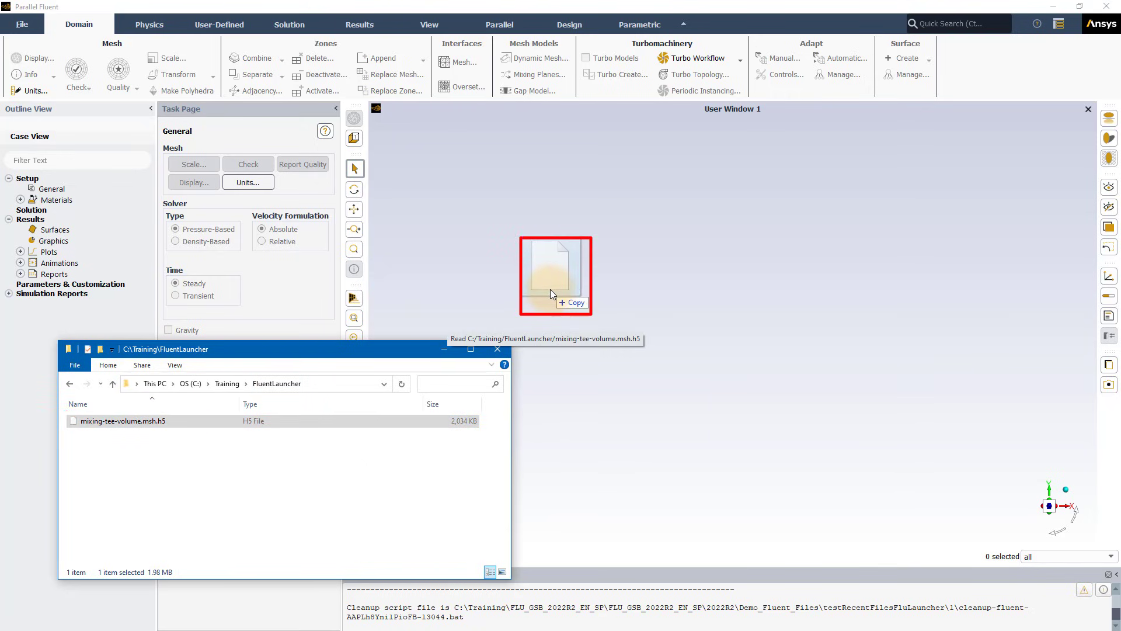
left_click_drag(550, 289, 551, 289)
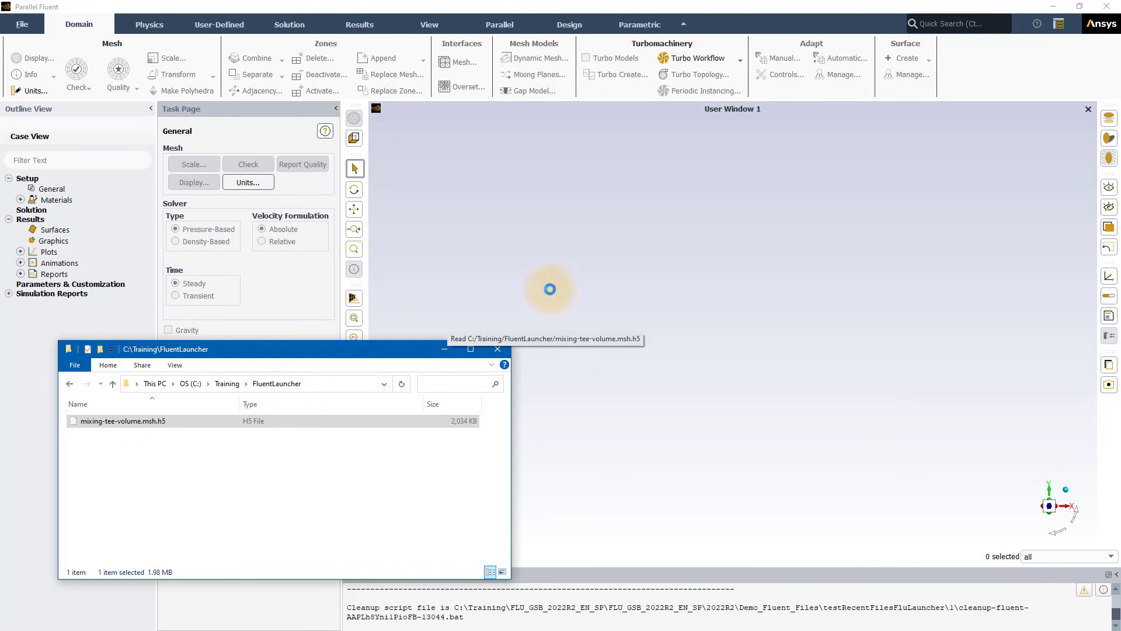
left_click(445, 351)
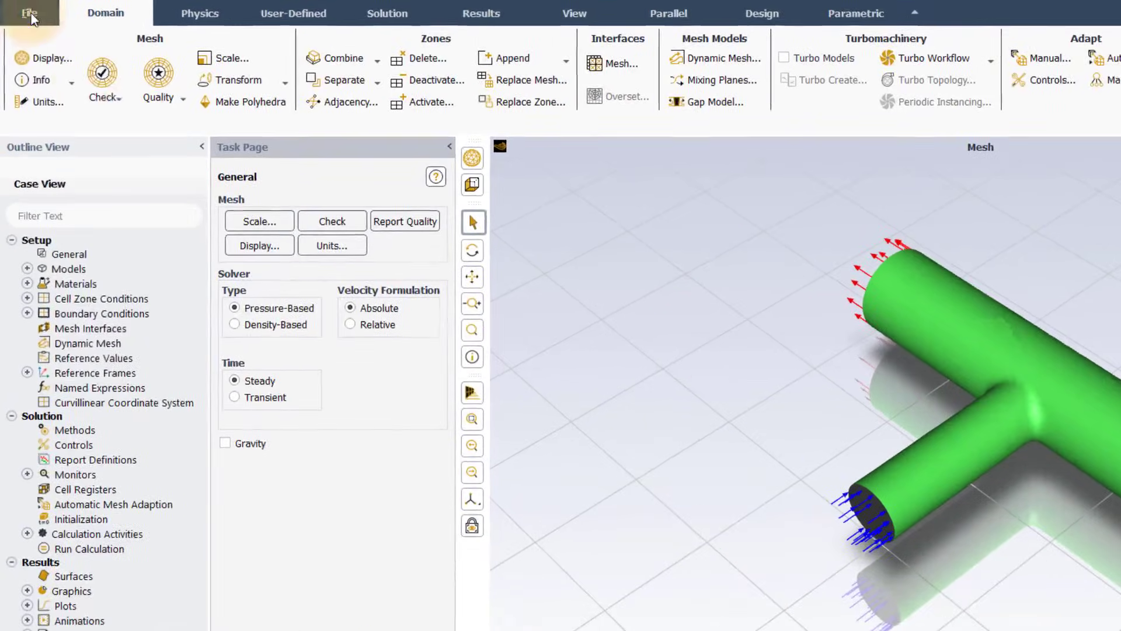
Open File > Preferences on the Appearance section
left_click(24, 26)
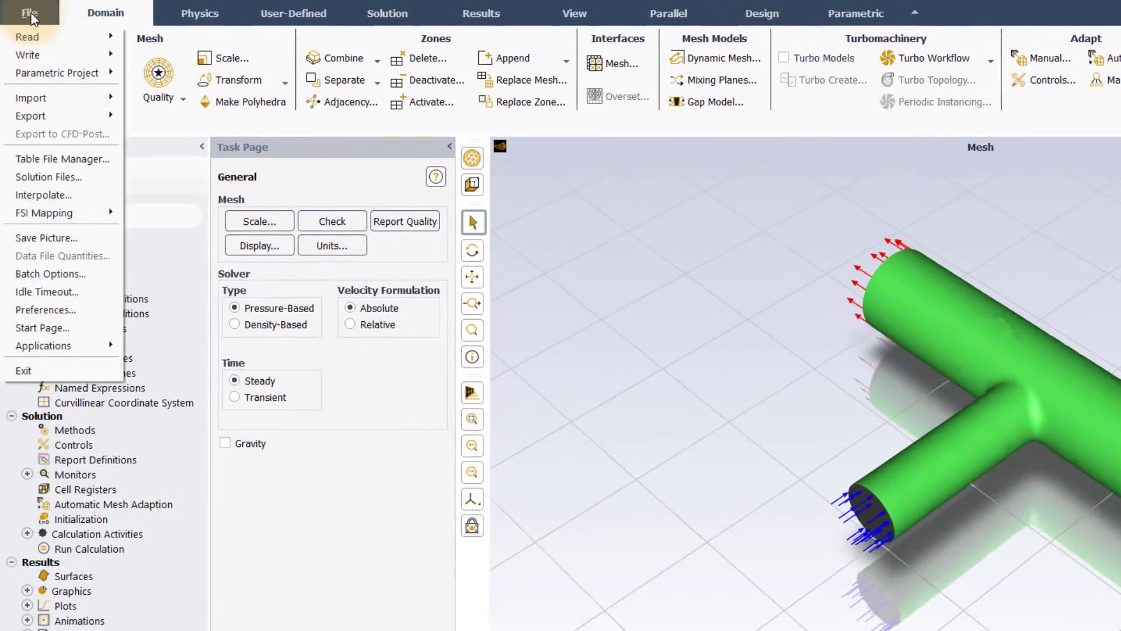
left_click(62, 310)
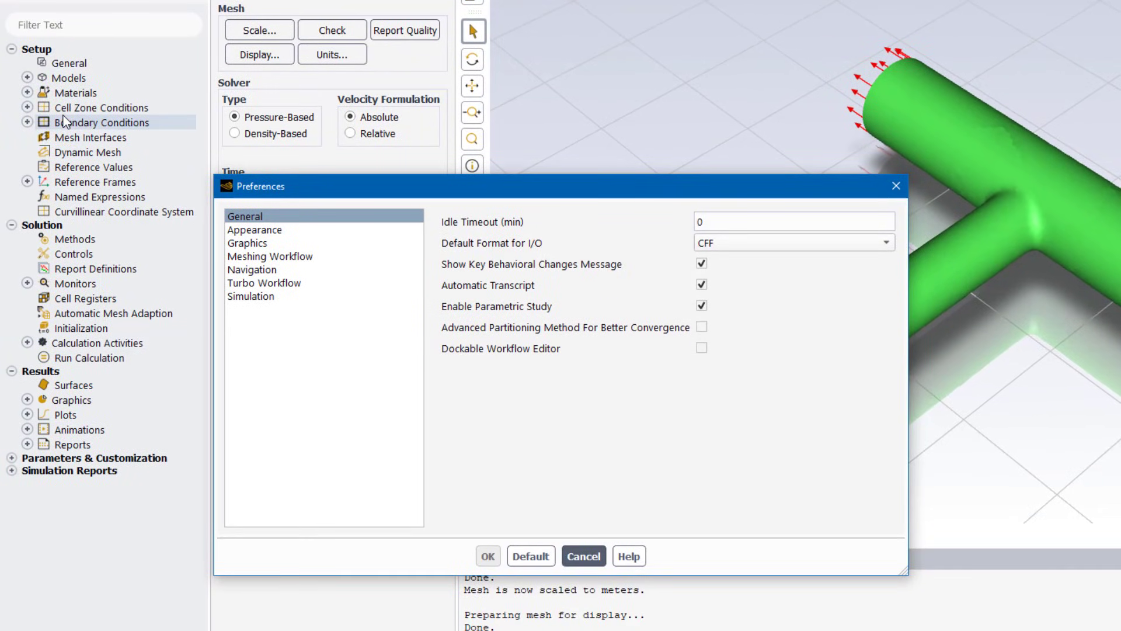
left_click(64, 121)
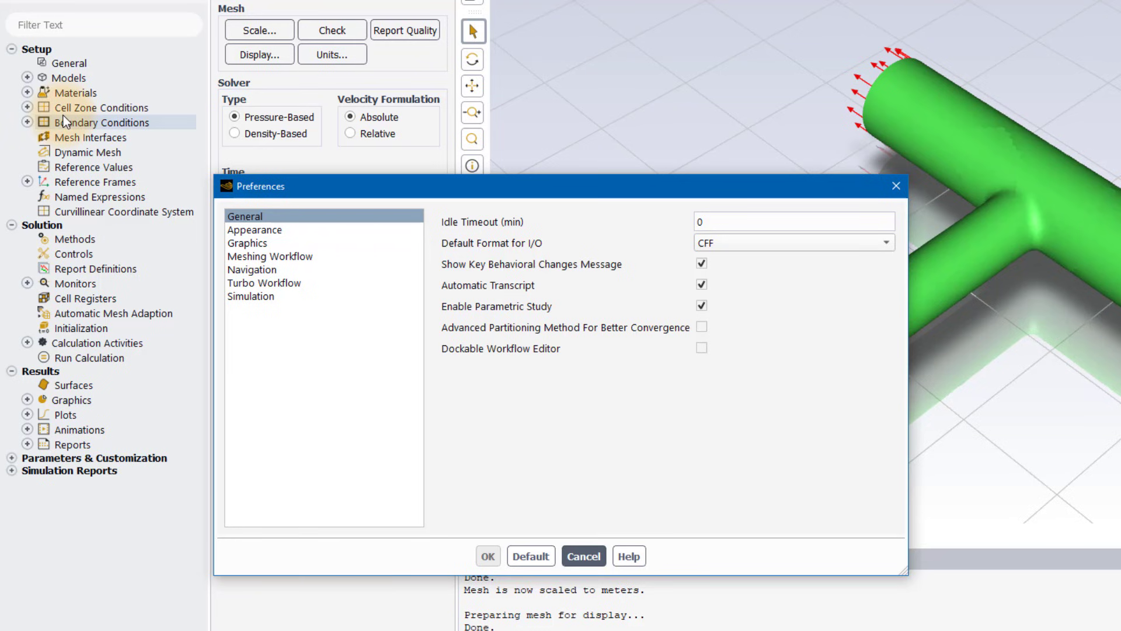
left_click(257, 230)
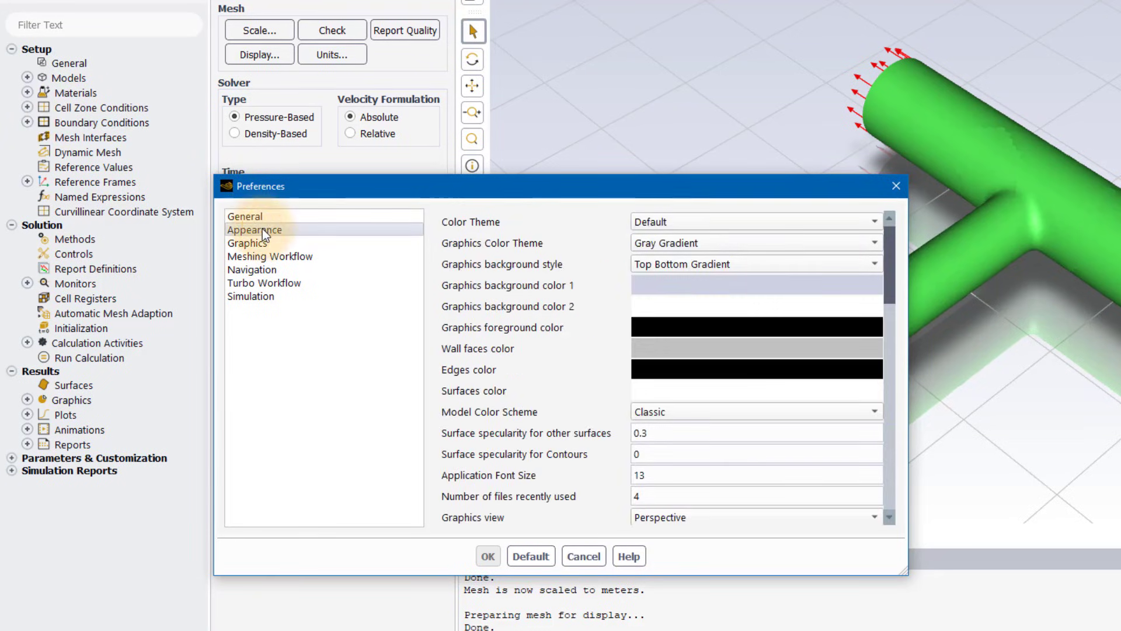
Switch the colour theme to Dark, then back to Default, accepting each warning
left_click(814, 239)
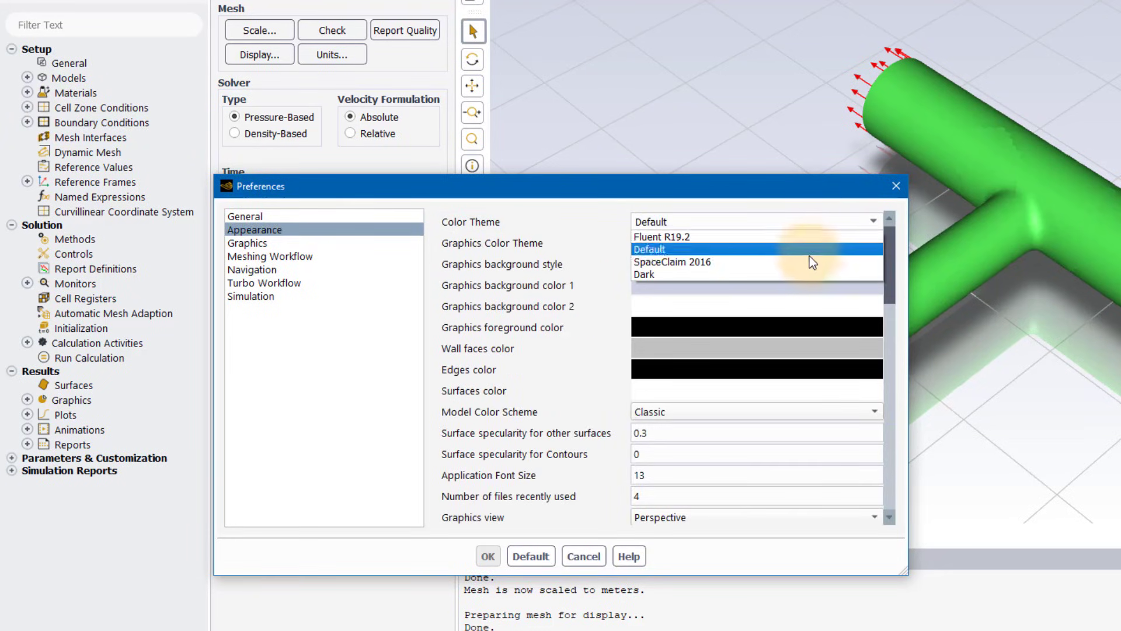
left_click(807, 273)
left_click(895, 243)
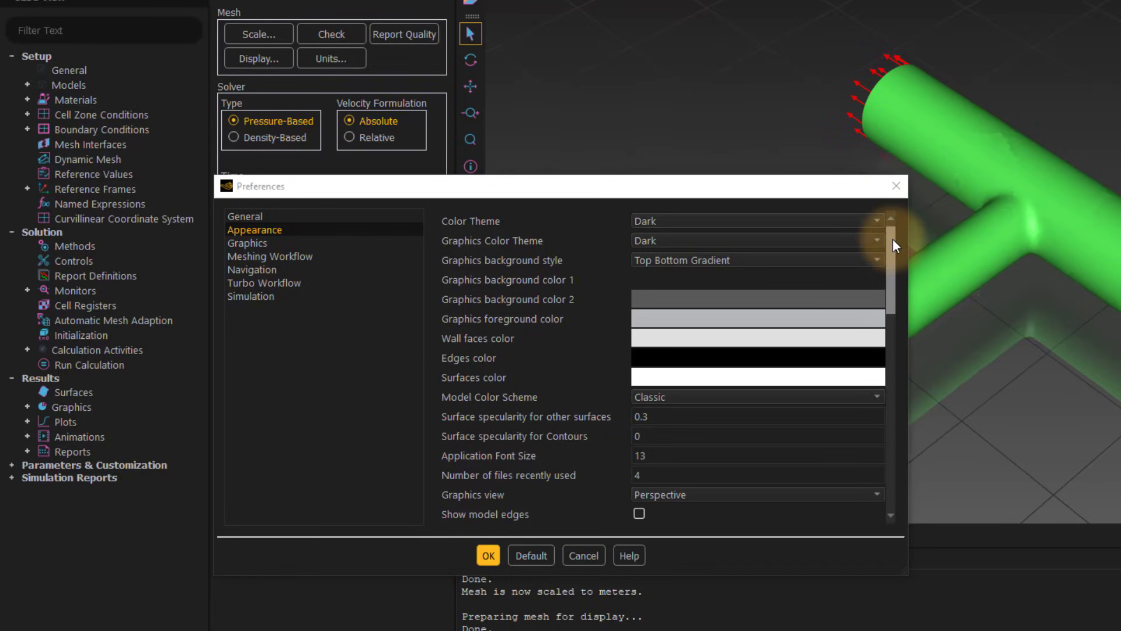
left_click(878, 219)
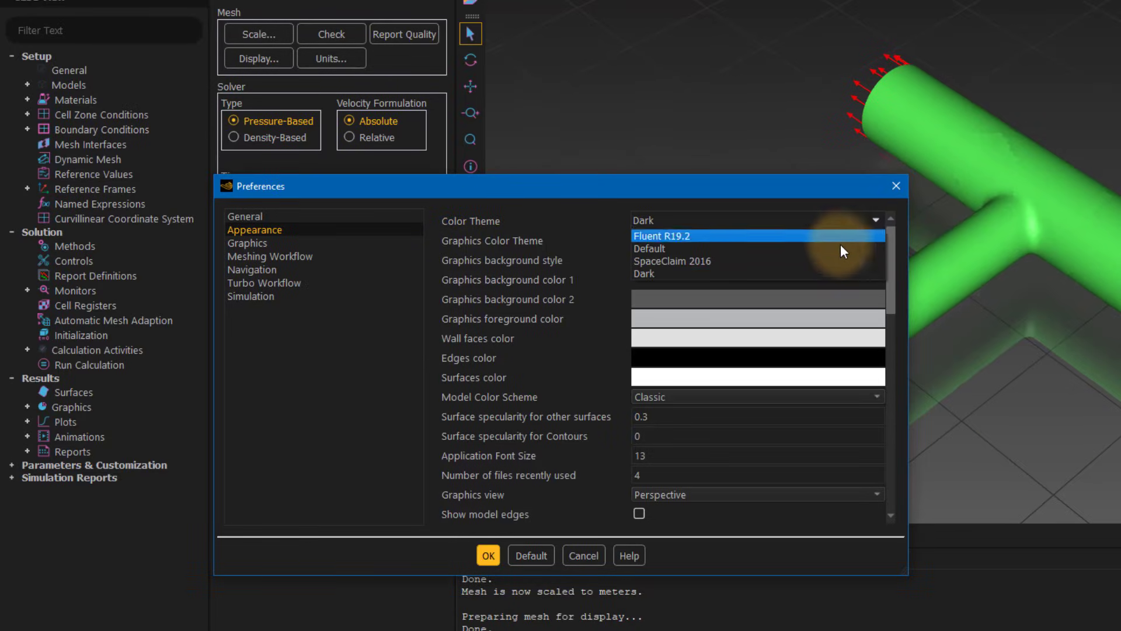
left_click(835, 246)
left_click(889, 242)
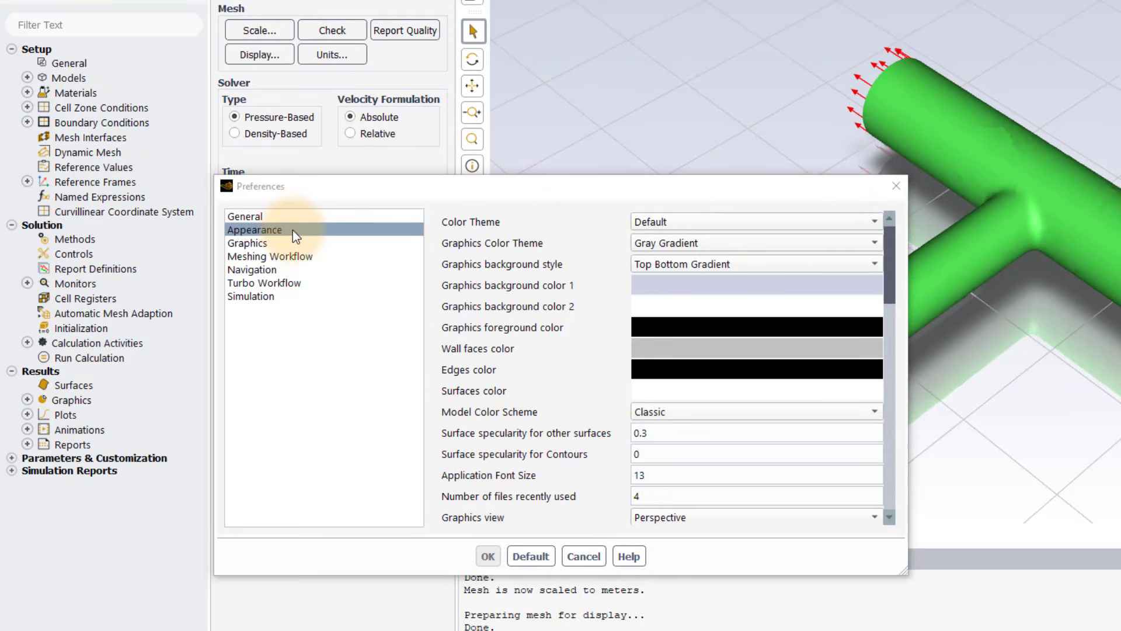
In Graphics preferences, toggle Reflections and Static shadows off, then back on
left_click(246, 242)
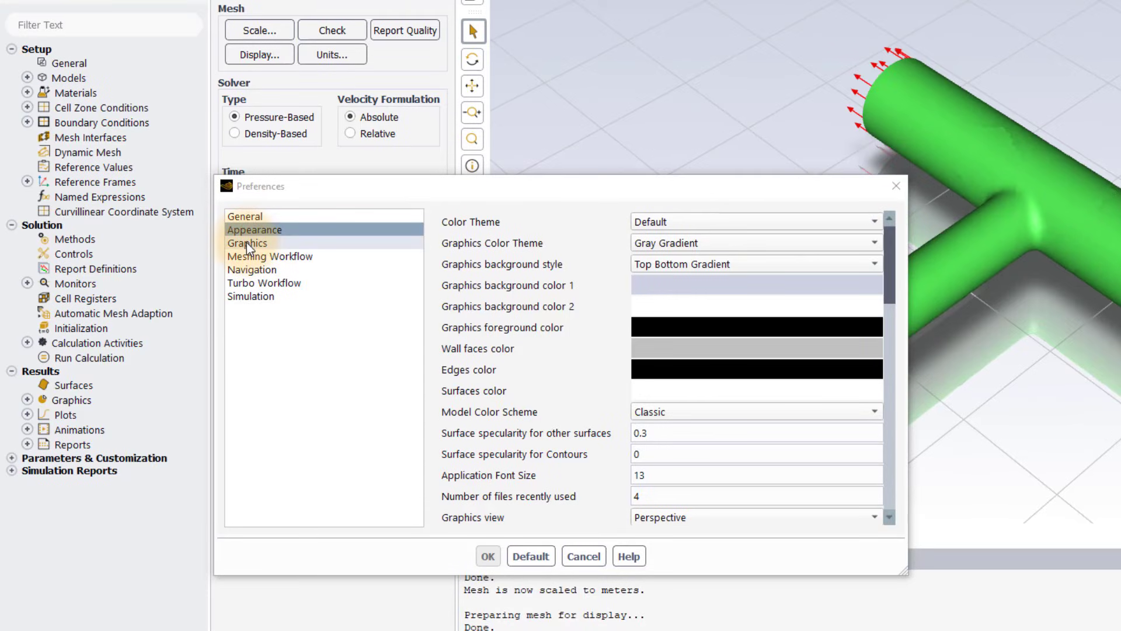
scroll(876, 319, "down", 5)
scroll(888, 321, "down", 1)
scroll(889, 305, "down", 2)
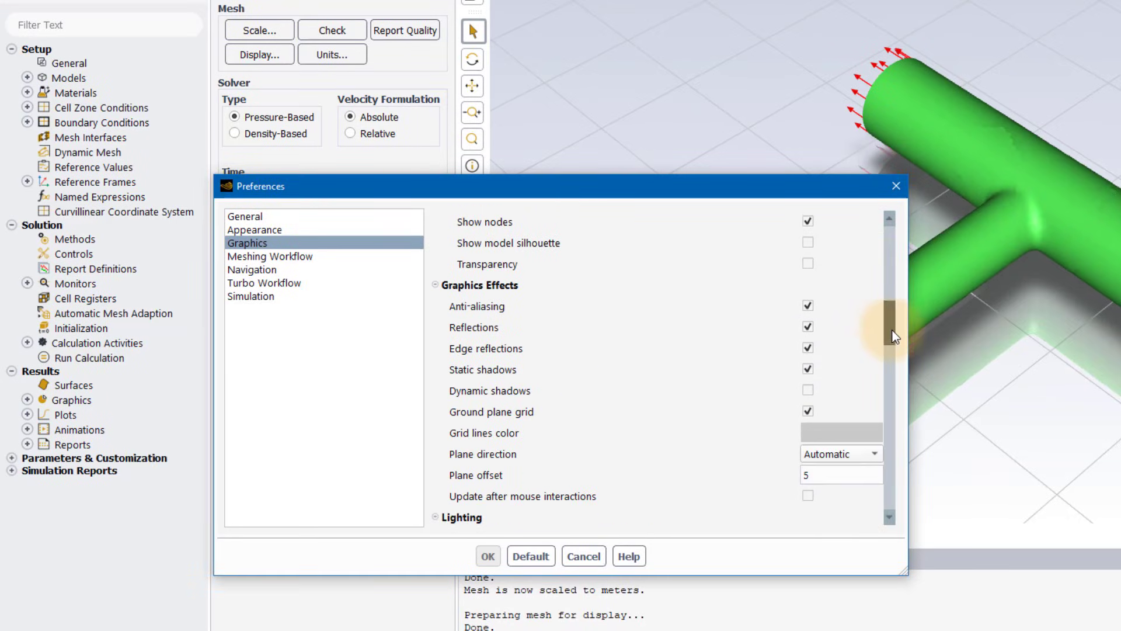
left_click(808, 326)
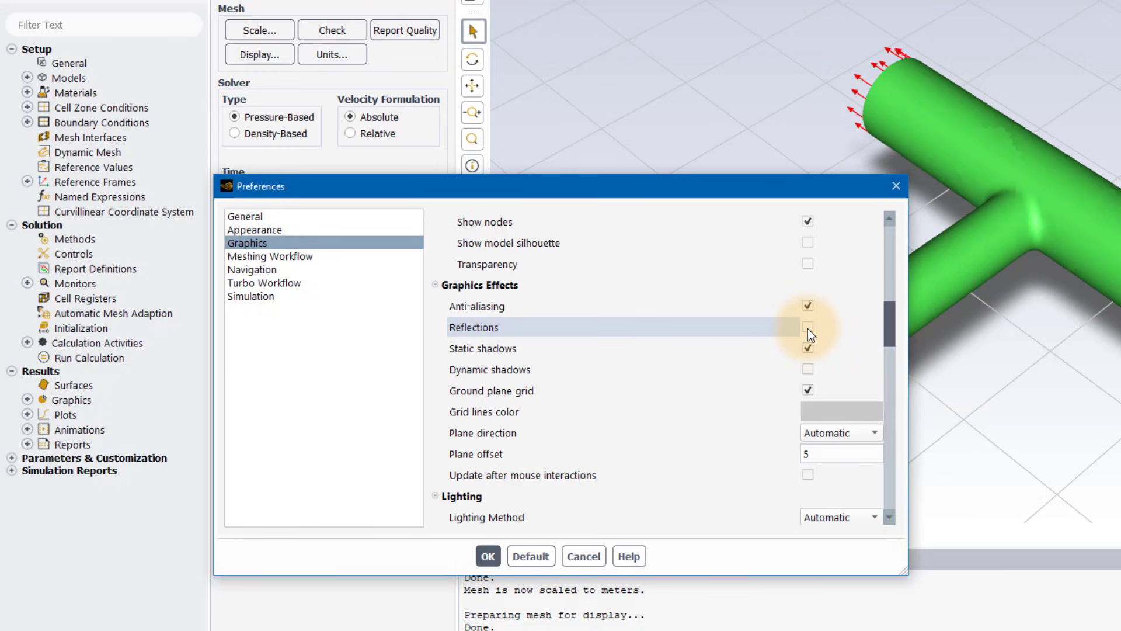
left_click(807, 326)
left_click(808, 368)
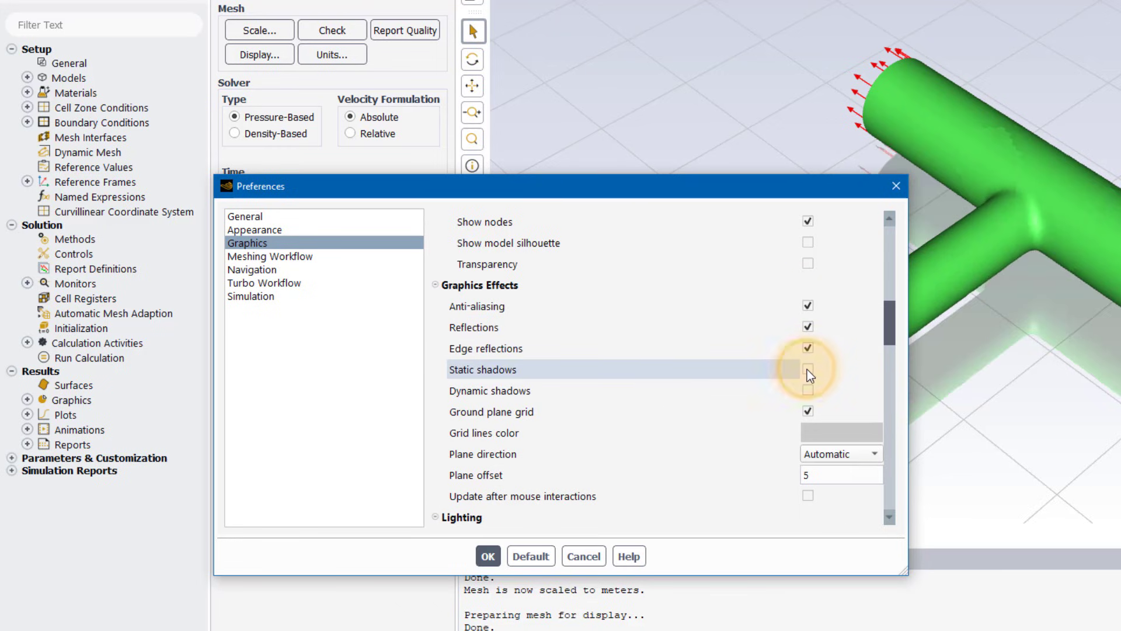
left_click(807, 368)
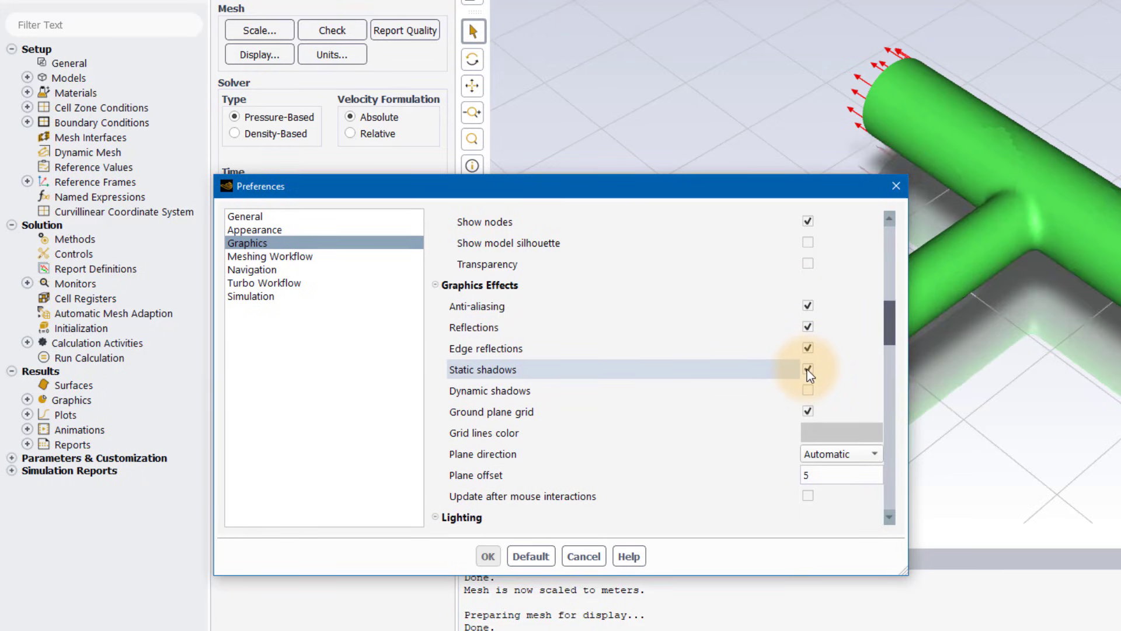
View the Navigation preferences, then cancel Preferences without saving changes
left_click(257, 267)
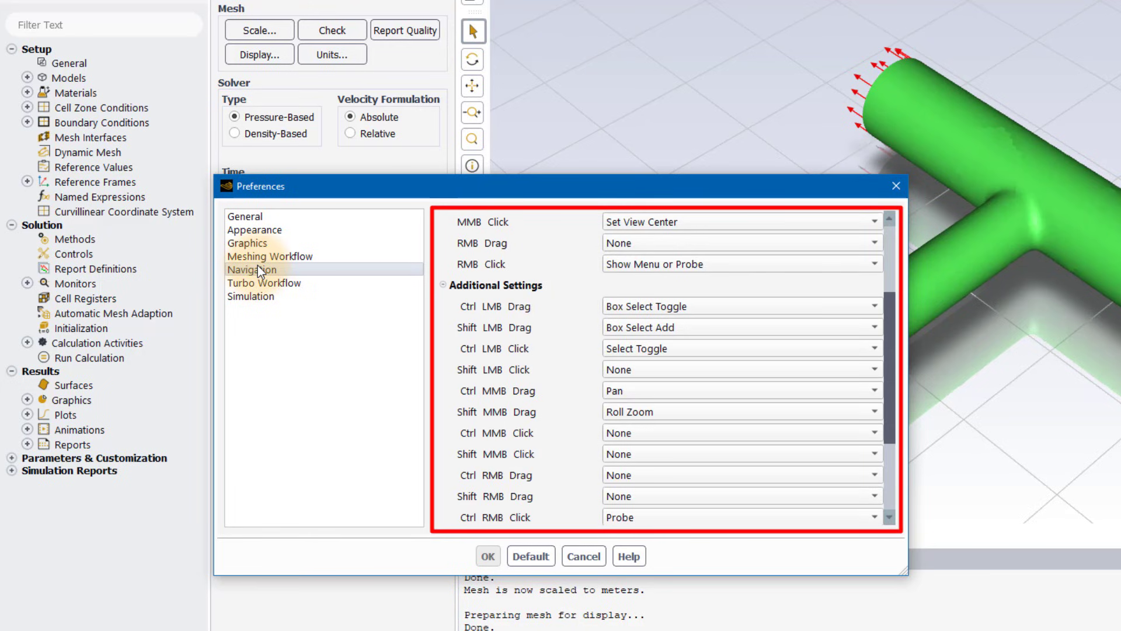
left_click(295, 354)
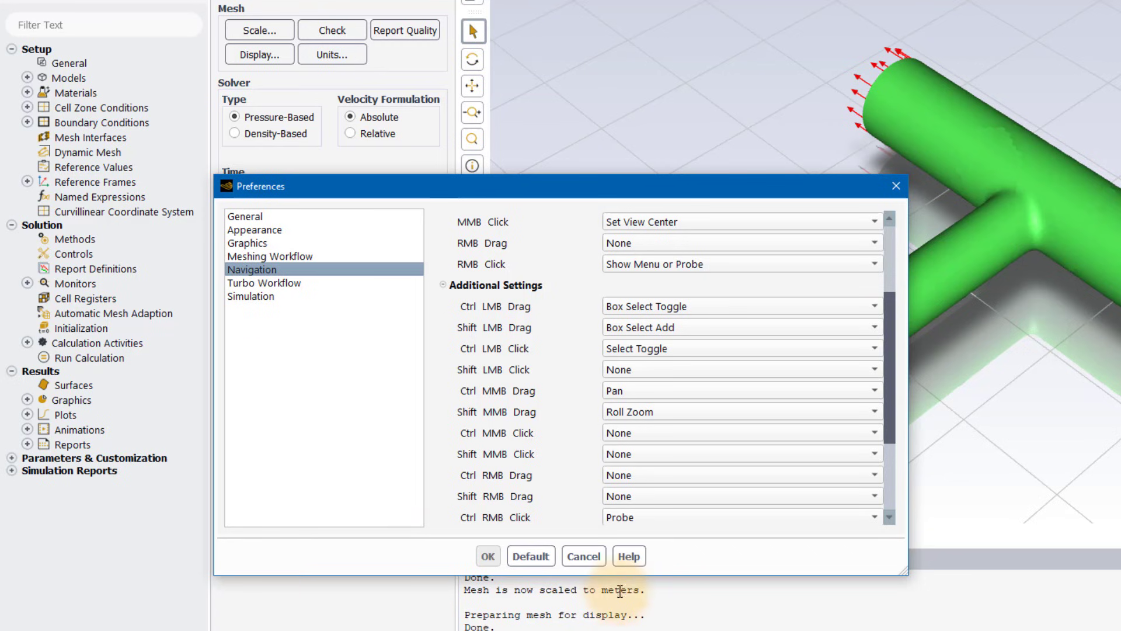
left_click(583, 557)
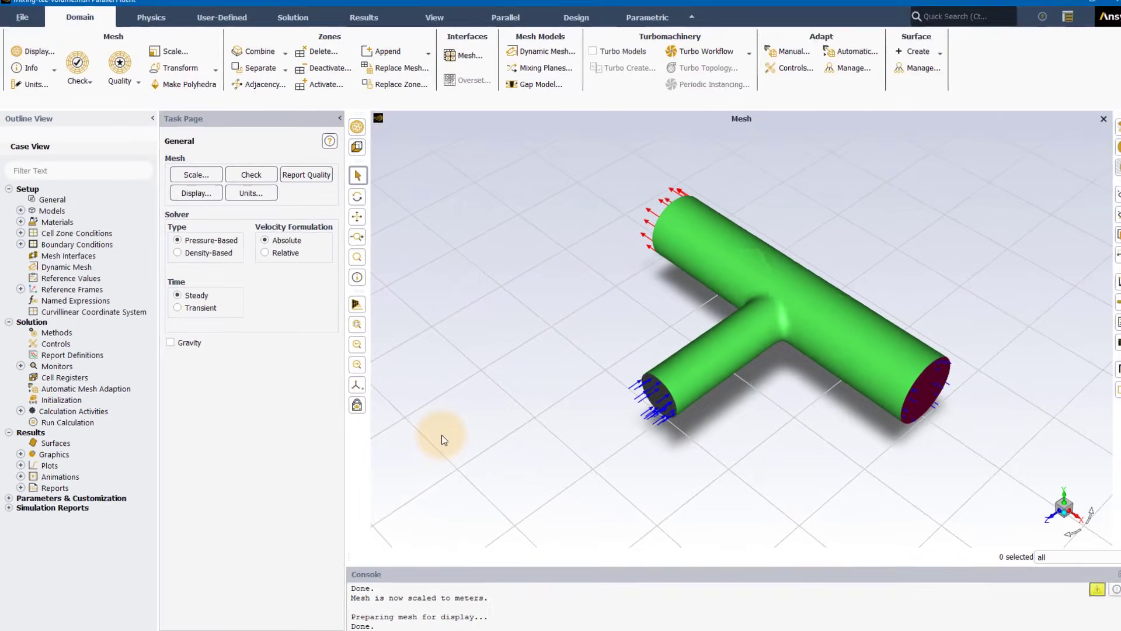